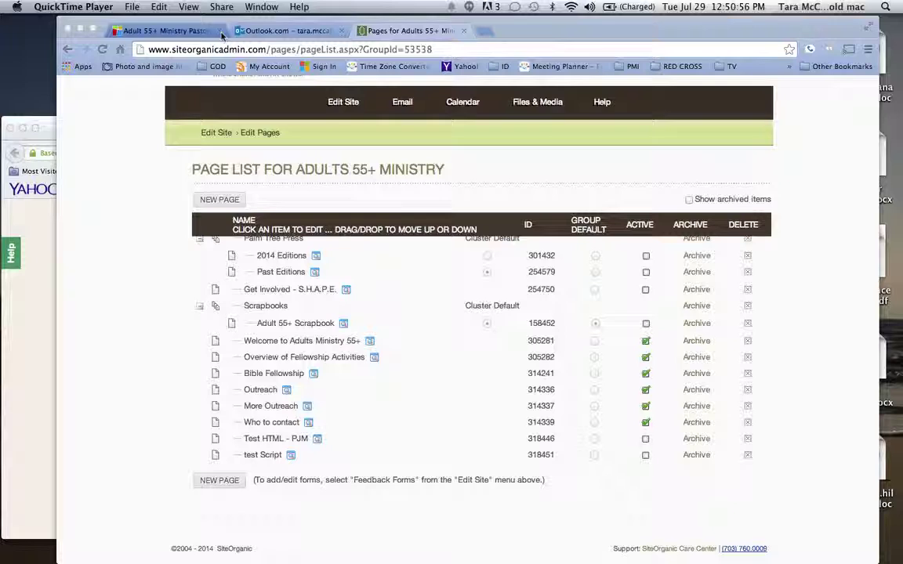
# Browse the live site via Welcome to Adults Ministry 55+ to the Adults 55+ Ministry page
pyautogui.click(192, 31)
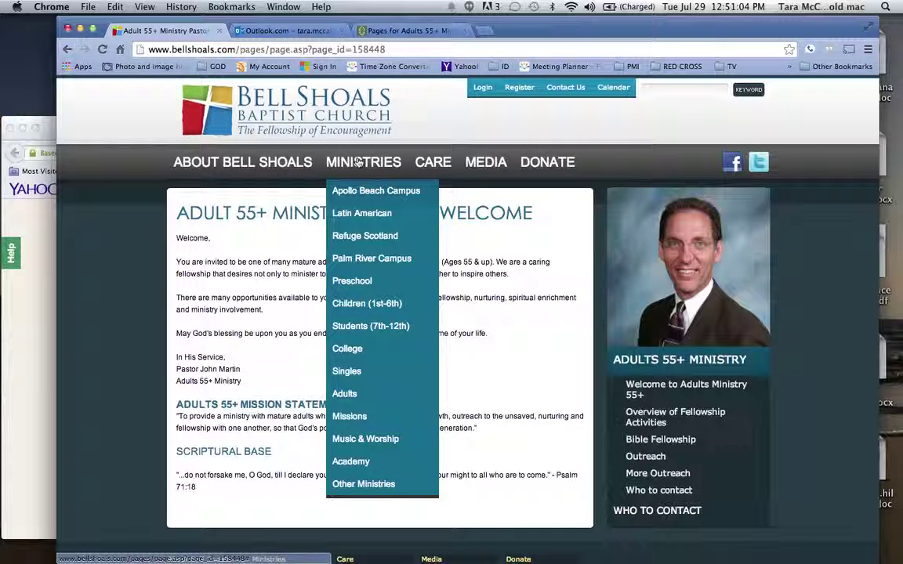
pyautogui.click(634, 389)
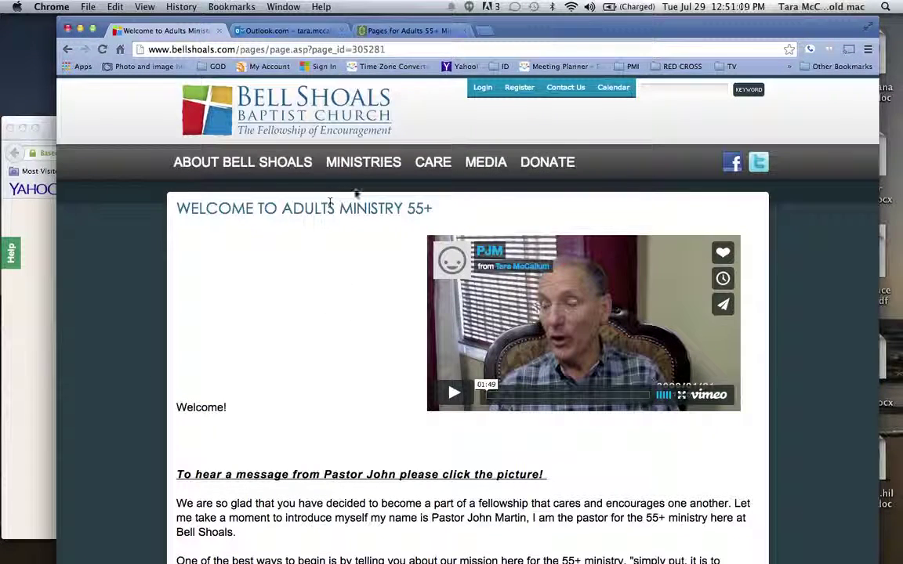
pyautogui.moveTo(363, 162)
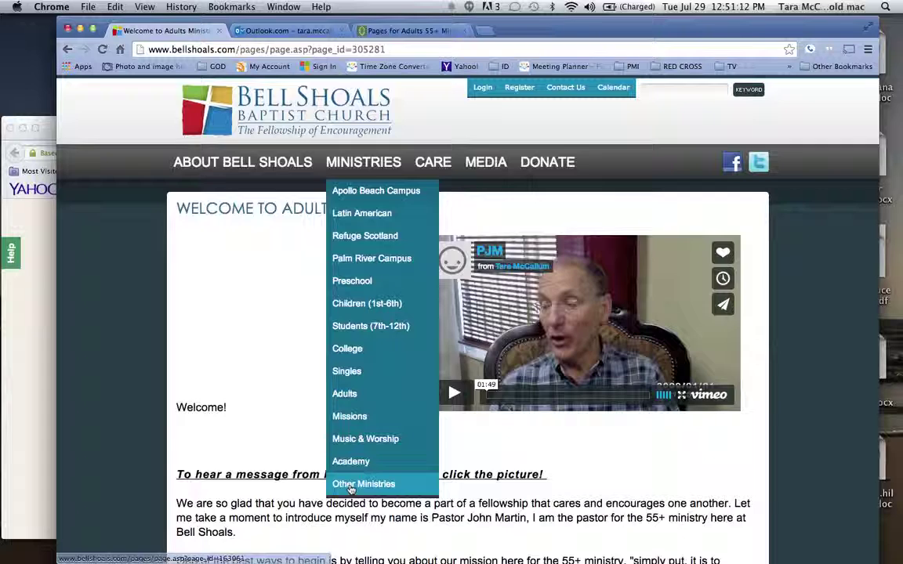
pyautogui.click(351, 486)
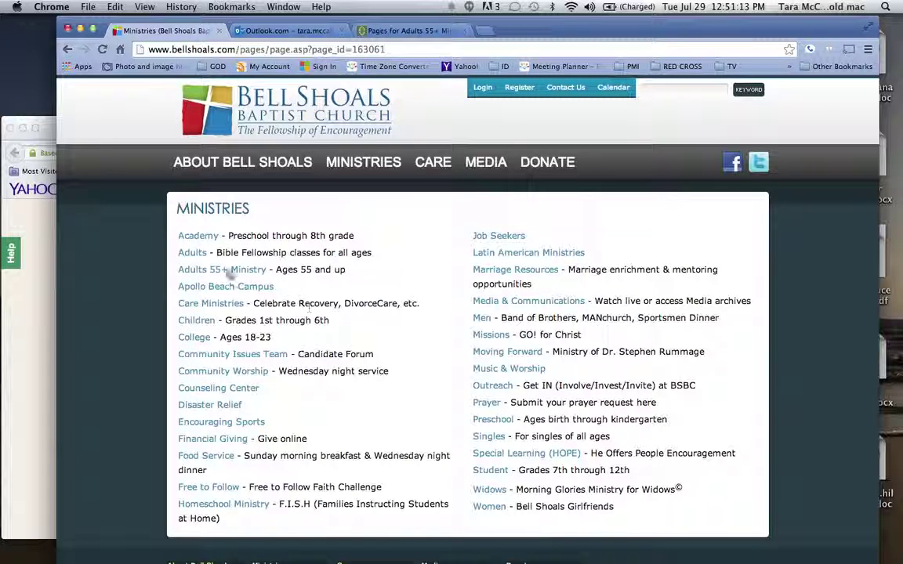
pyautogui.click(227, 269)
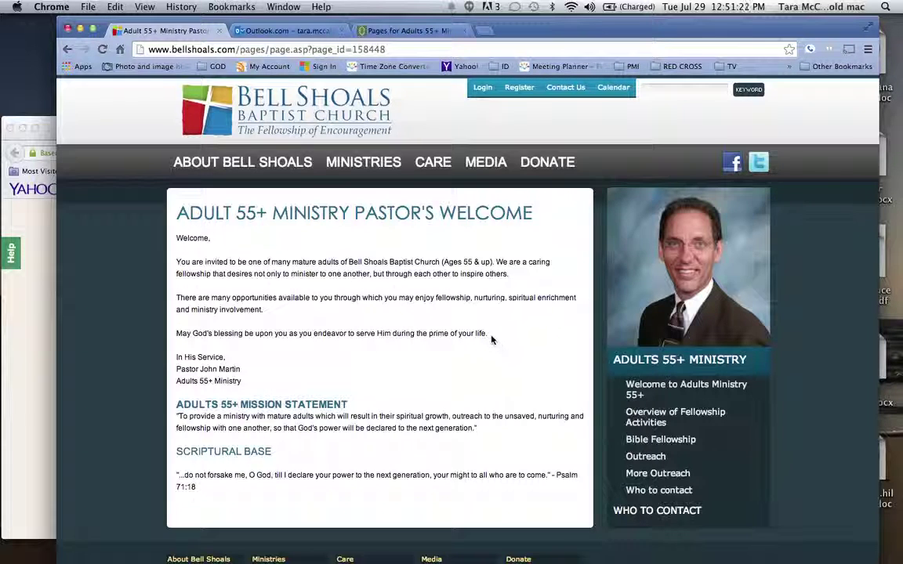
# Scroll to the top of the SiteOrganic page list, then check the live Pastor's Welcome page
pyautogui.click(421, 29)
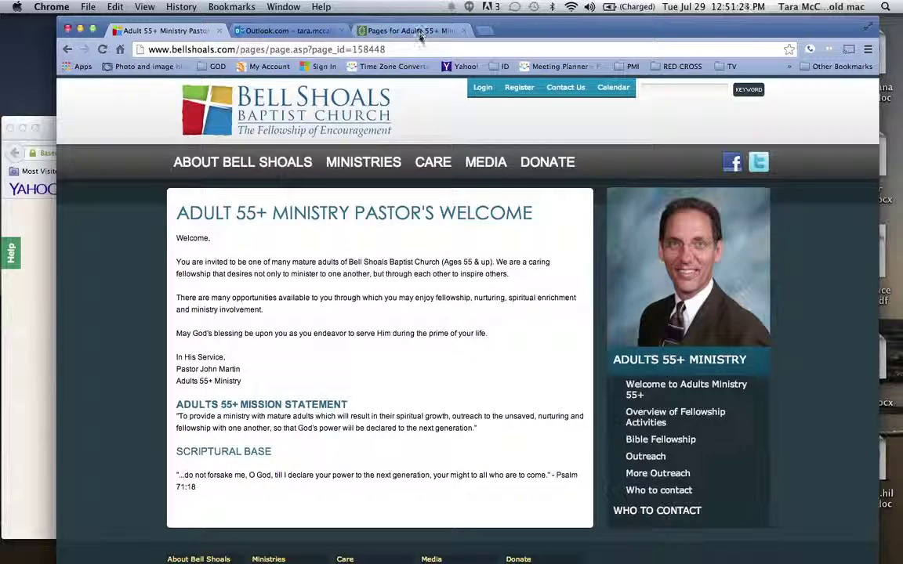
pyautogui.scroll(5, 408, 354)
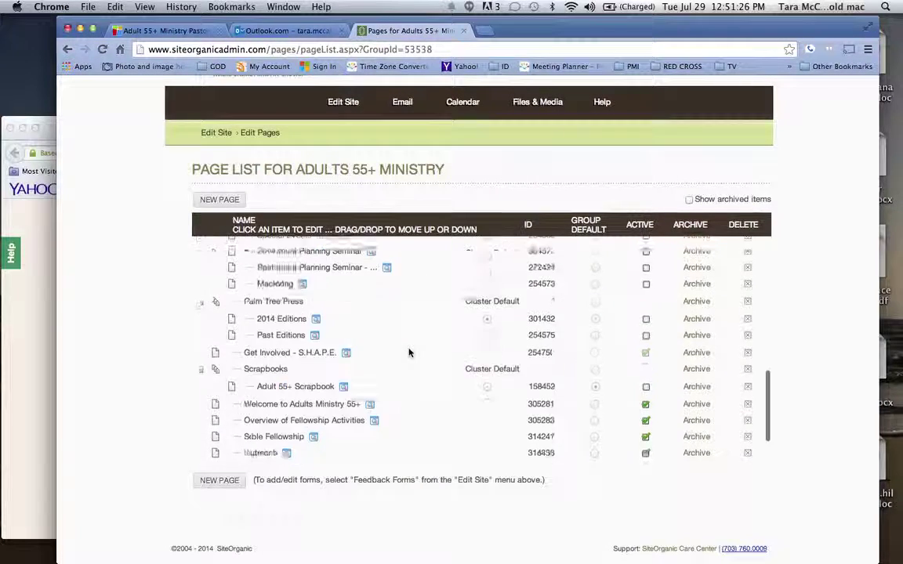
pyautogui.scroll(5, 408, 353)
pyautogui.scroll(5, 408, 353)
pyautogui.scroll(5, 408, 353)
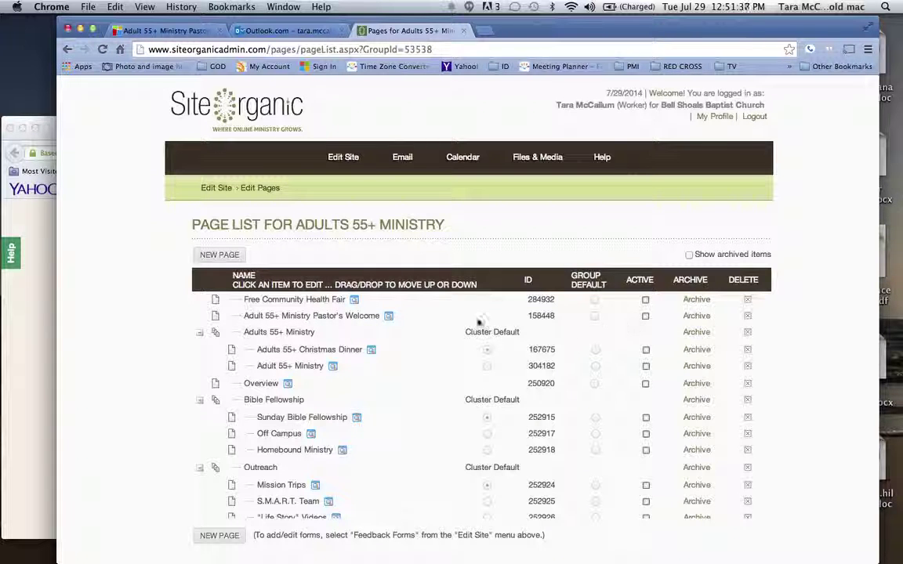
pyautogui.click(196, 32)
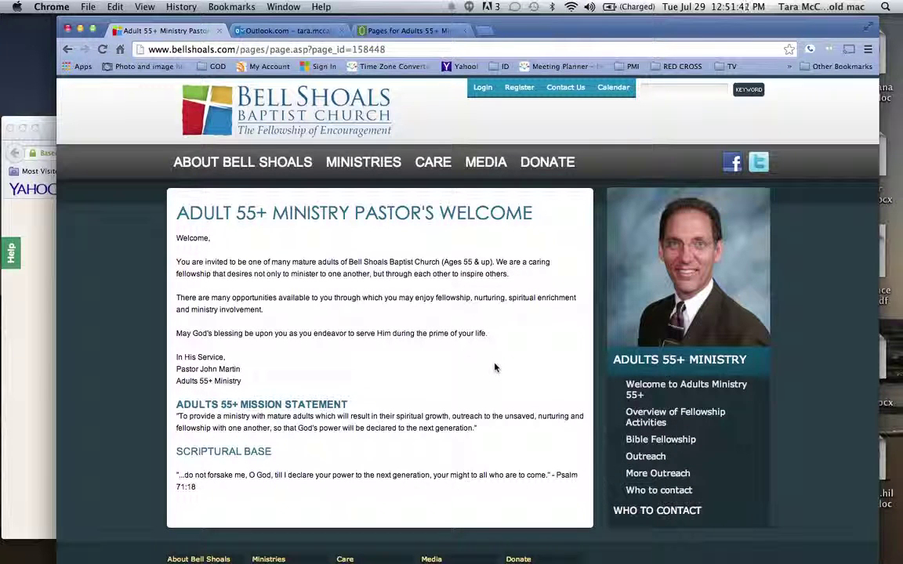
# Scroll down the editor's page list, then return to the live Pastor's Welcome page
pyautogui.click(413, 32)
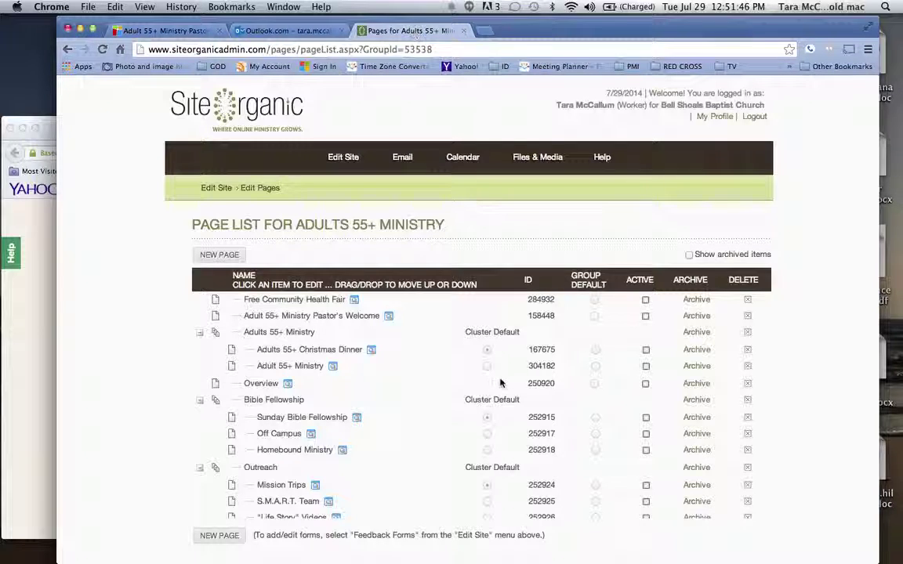
pyautogui.scroll(-5, 478, 356)
pyautogui.scroll(-8, 478, 356)
pyautogui.scroll(-3, 479, 356)
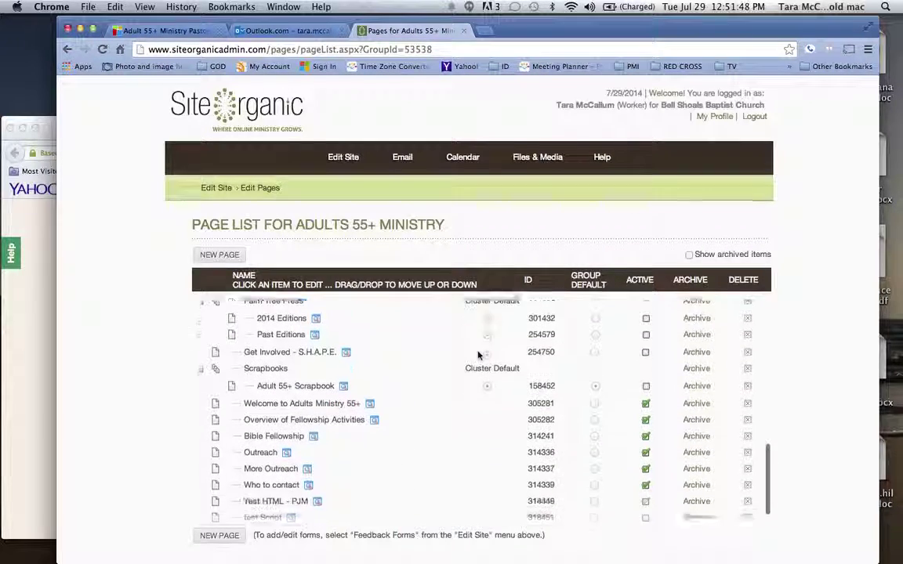
pyautogui.scroll(-3, 478, 356)
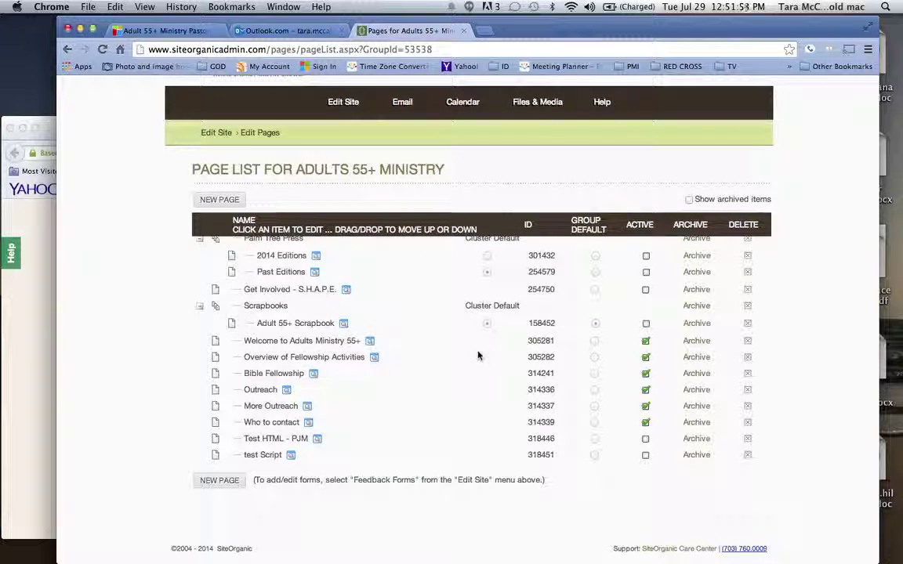
pyautogui.click(195, 33)
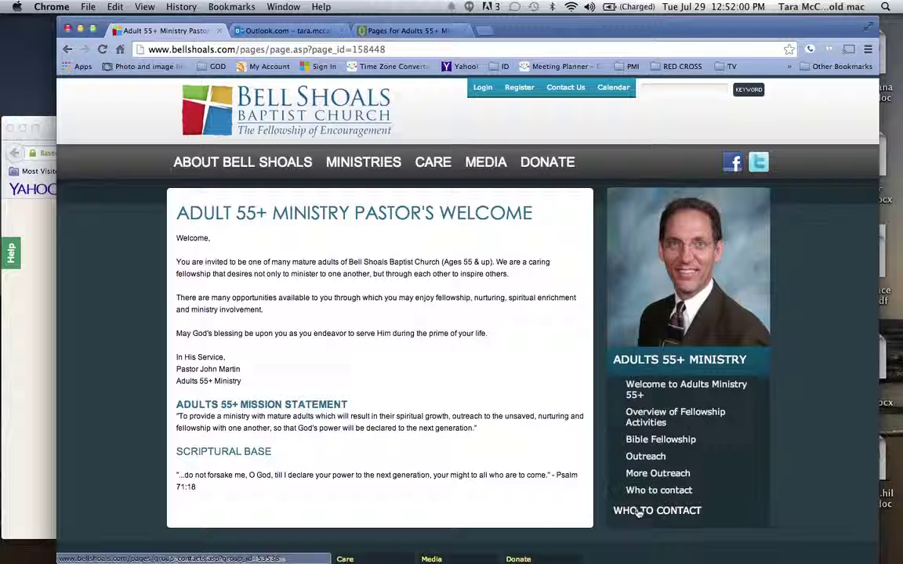
# Open the Adults 55+ Ministry contacts page, view Who to Contact, then go back to it
pyautogui.click(639, 511)
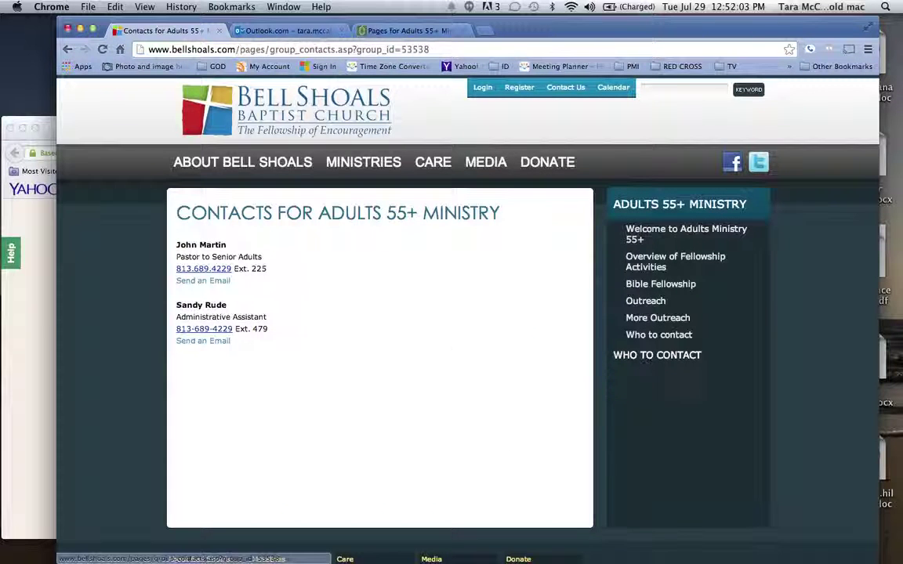
pyautogui.click(642, 335)
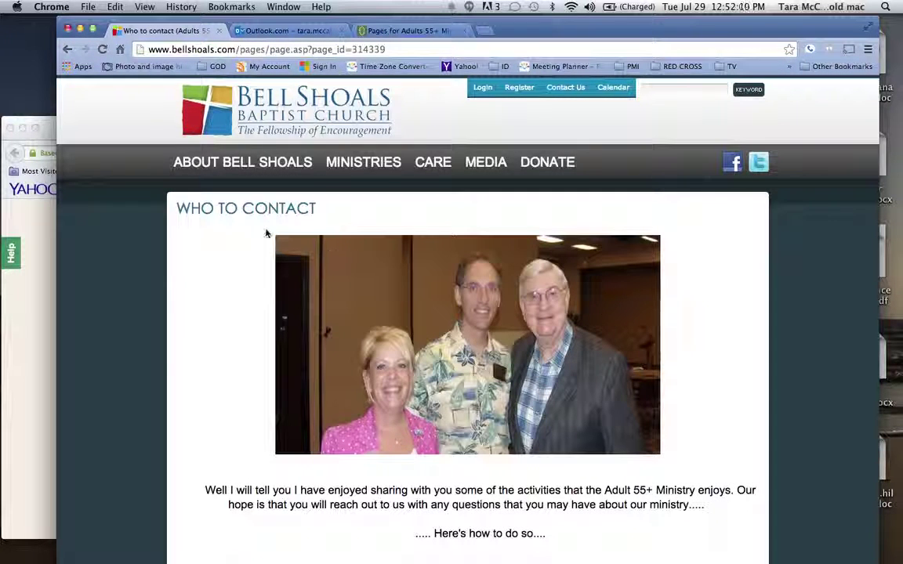
pyautogui.click(84, 105)
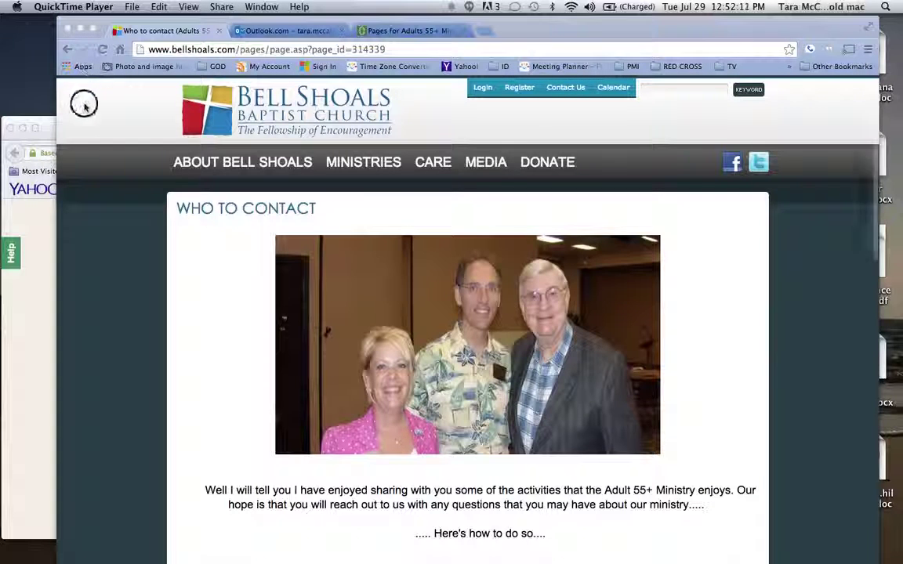
pyautogui.click(67, 49)
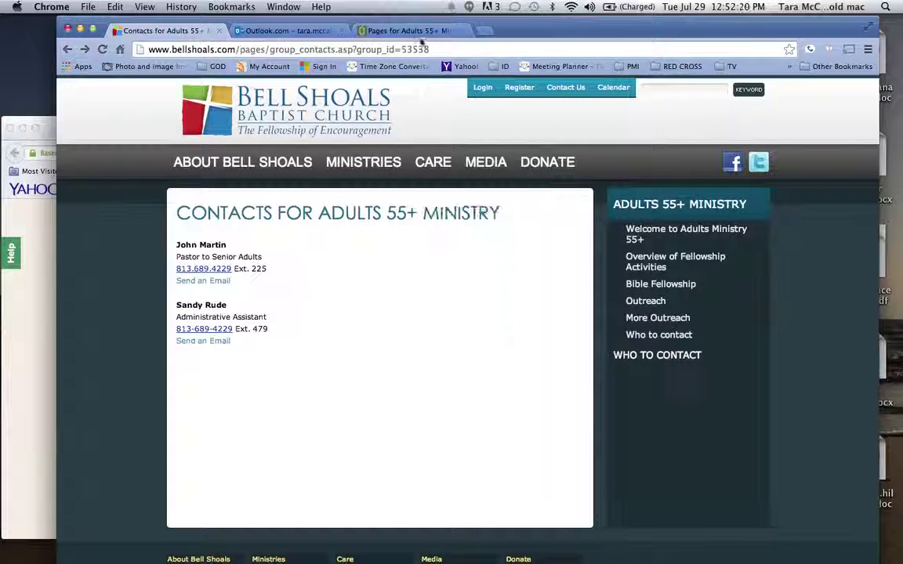
pyautogui.click(380, 32)
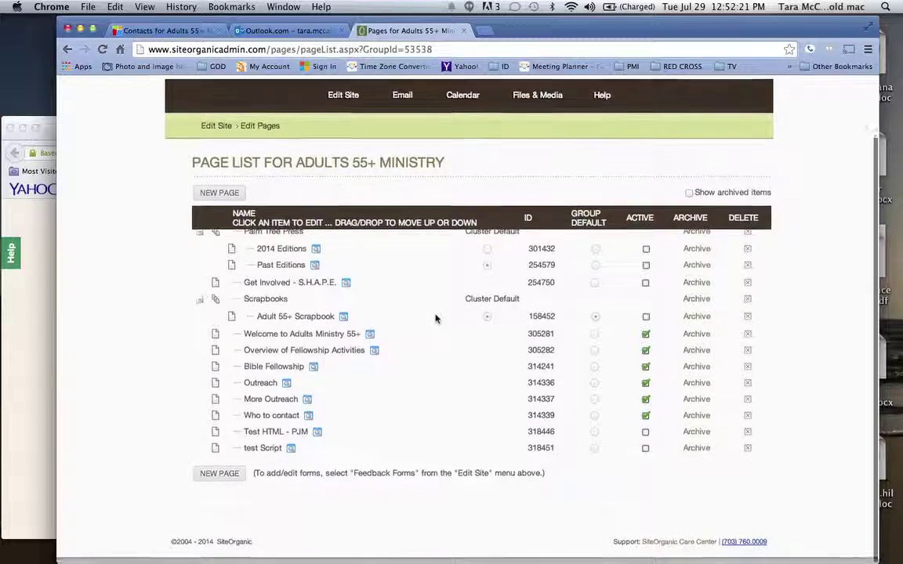
pyautogui.scroll(1, 436, 318)
pyautogui.scroll(2, 423, 381)
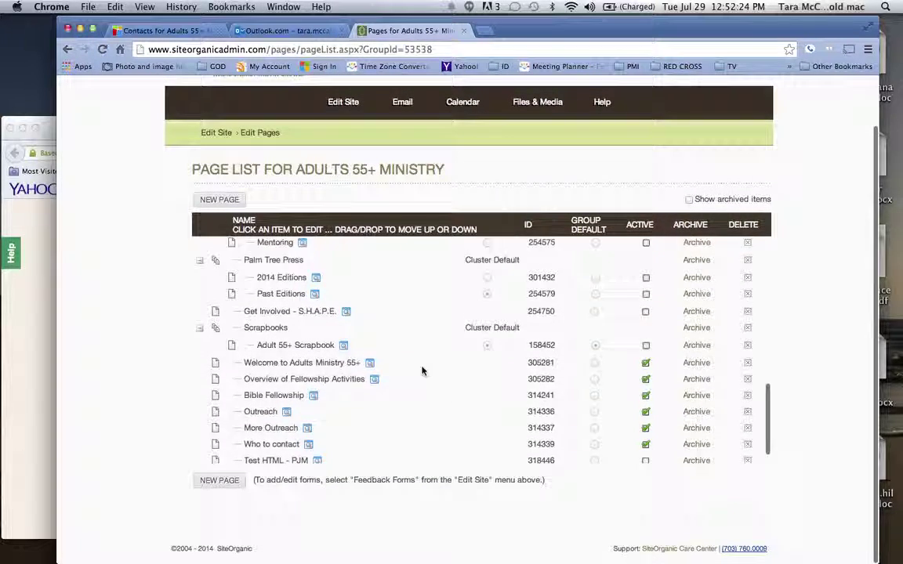
pyautogui.scroll(2, 421, 371)
pyautogui.scroll(4, 421, 370)
pyautogui.scroll(-2, 422, 370)
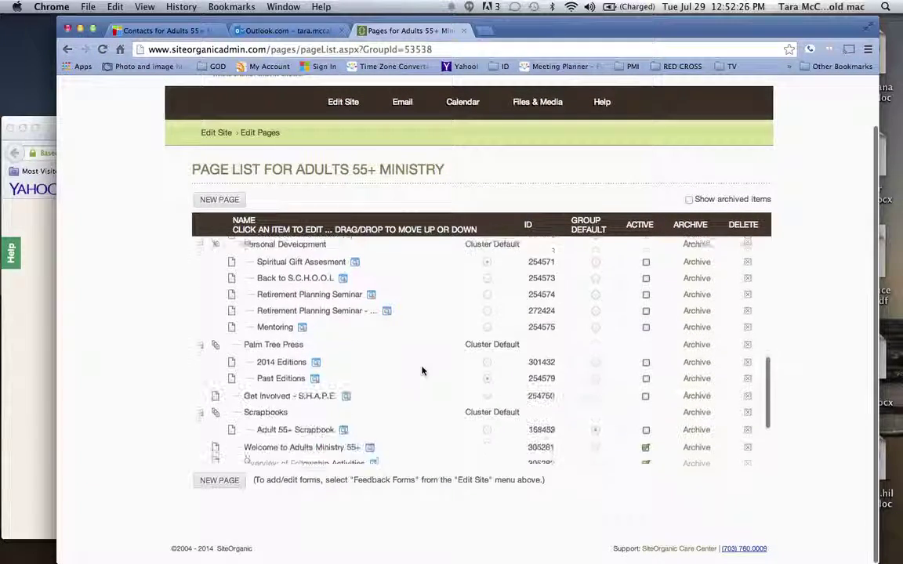
pyautogui.scroll(-3, 422, 371)
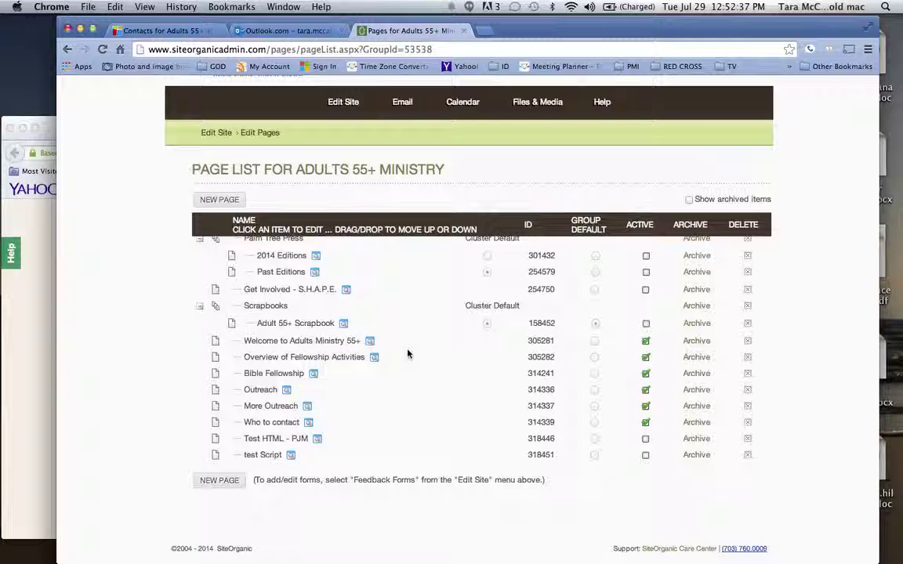
pyautogui.click(195, 33)
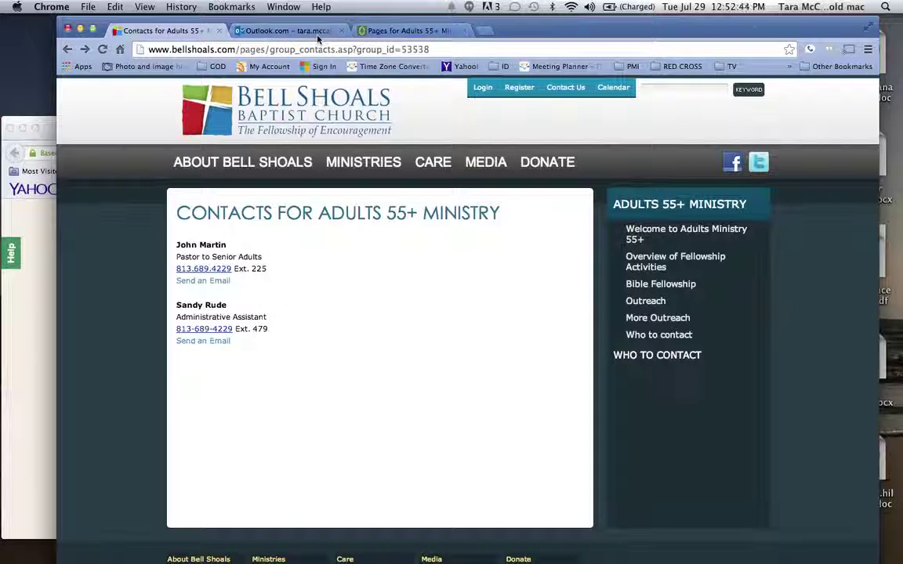
pyautogui.click(406, 31)
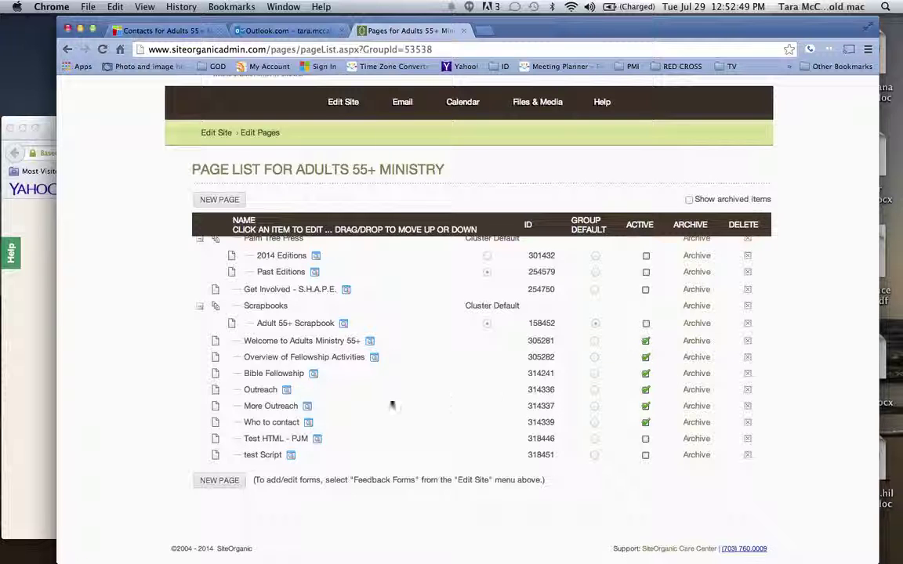
# View the live Bible Fellowship page separately, then load Bible Fellowship in the page editor
pyautogui.moveTo(289, 374); pyautogui.dragTo(289, 377)
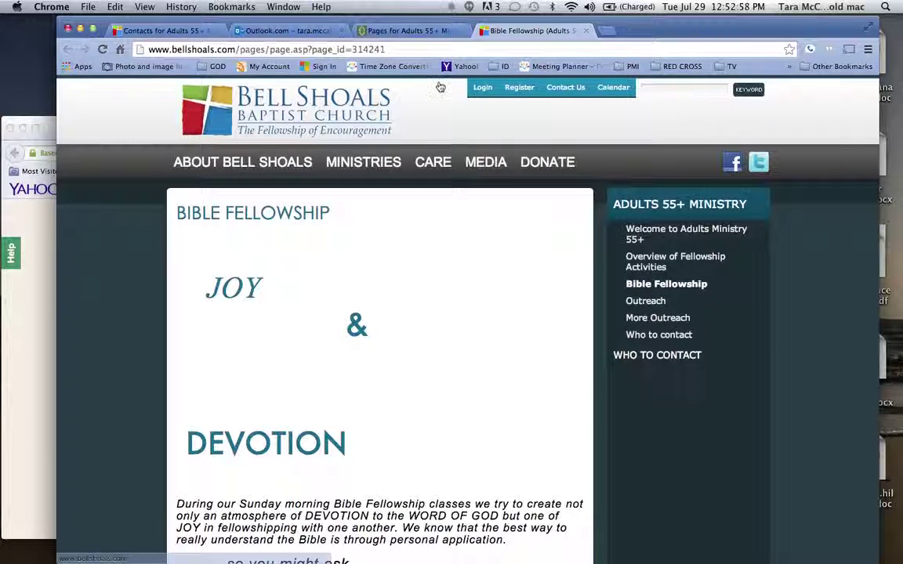
pyautogui.click(399, 31)
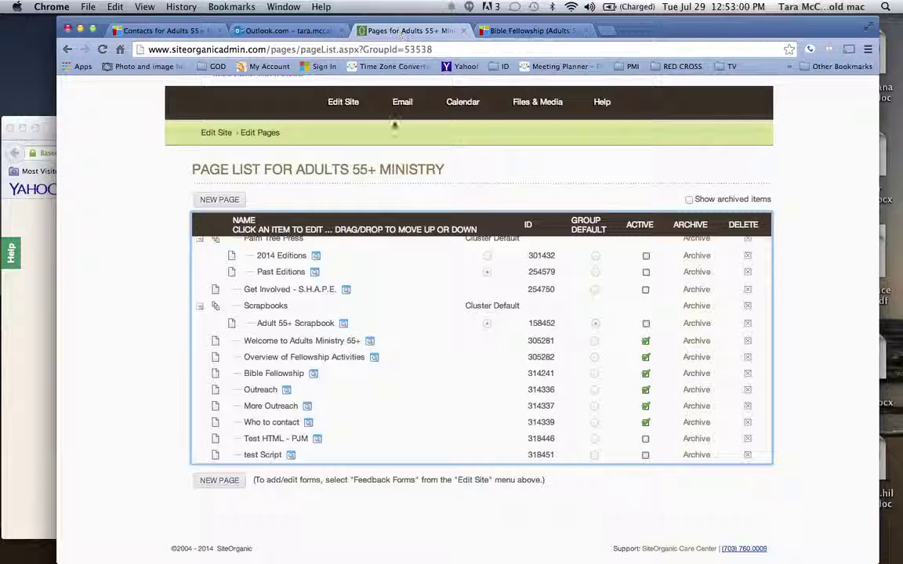
pyautogui.click(285, 376)
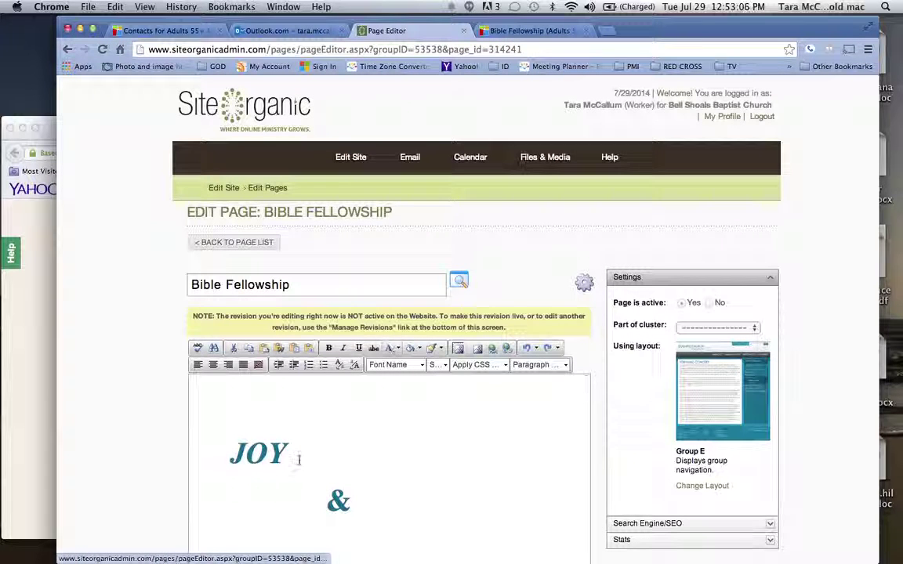
# Reset DEVOTION to the left margin and Tab-indent it rightward, undoing overshooting indents
pyautogui.scroll(-3, 298, 459)
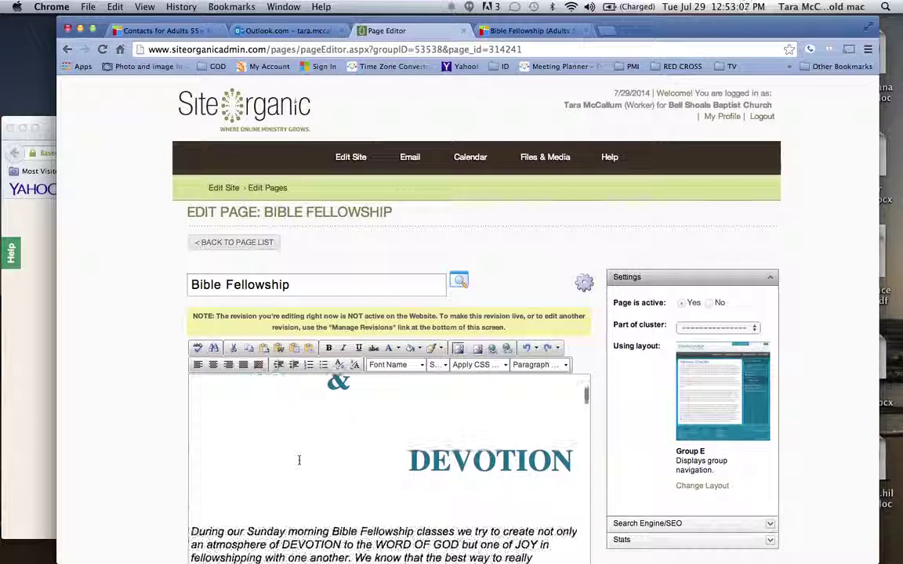
pyautogui.click(406, 461)
pyautogui.press('Return')
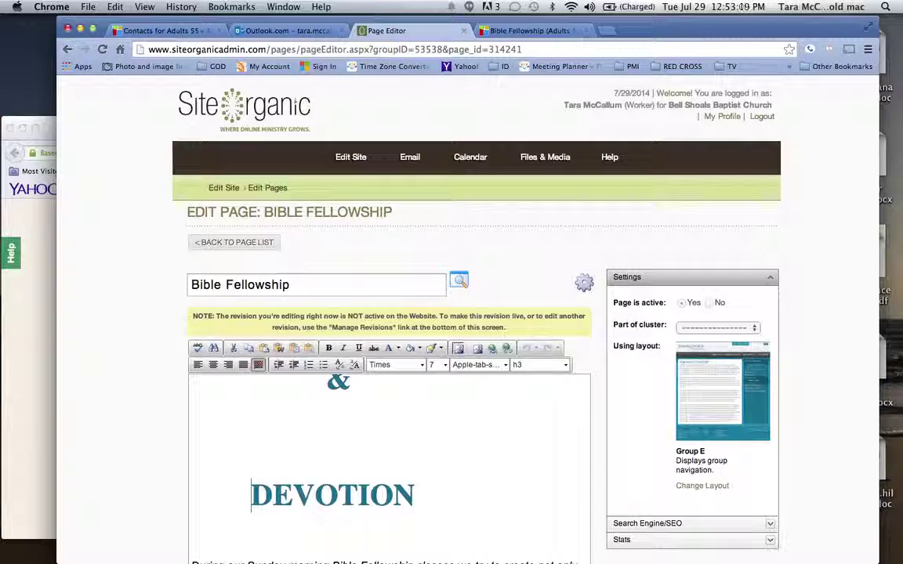
pyautogui.press('Tab')
pyautogui.press('Tab')
pyautogui.press('super+z')
pyautogui.press('Tab')
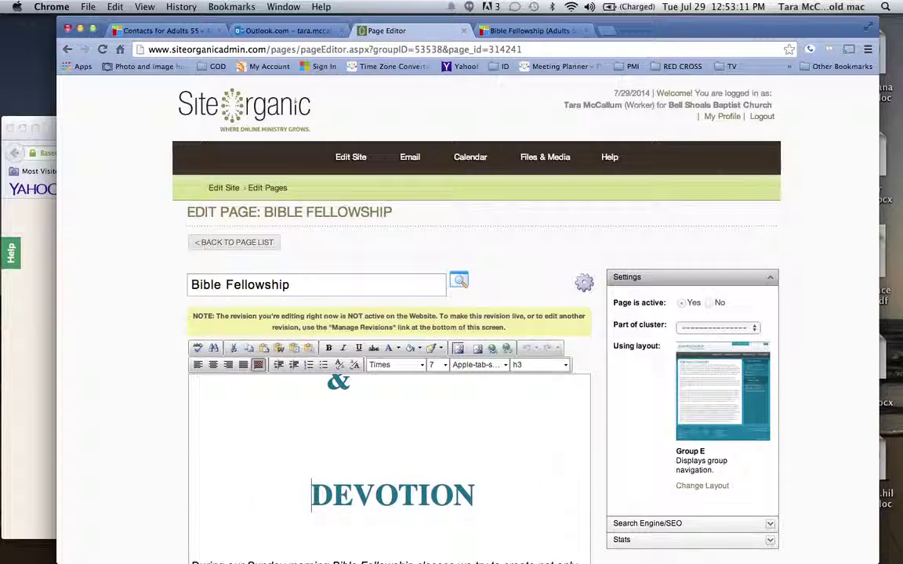
pyautogui.press('Tab')
pyautogui.press('Tab')
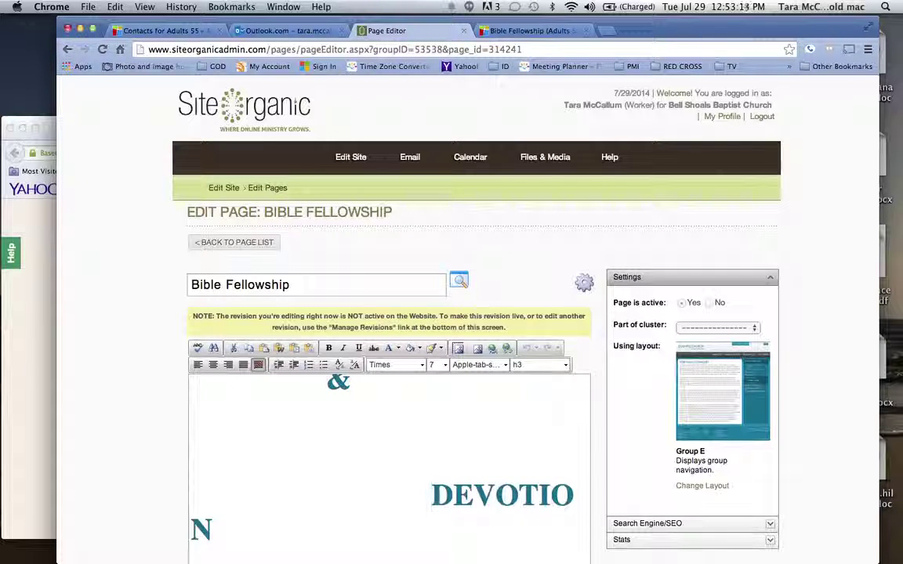
pyautogui.press('super+z')
pyautogui.scroll(-2, 389, 470)
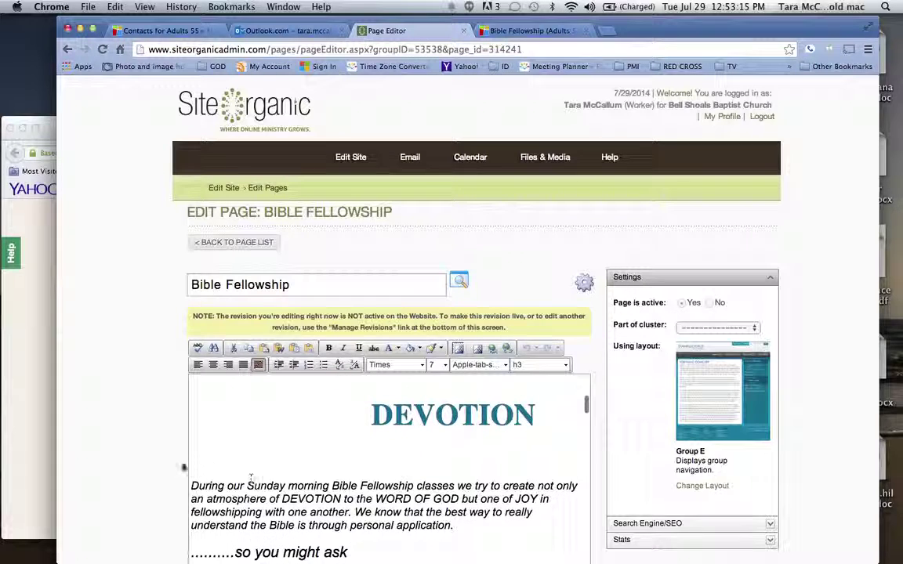
pyautogui.scroll(-3, 169, 439)
pyautogui.scroll(1, 177, 463)
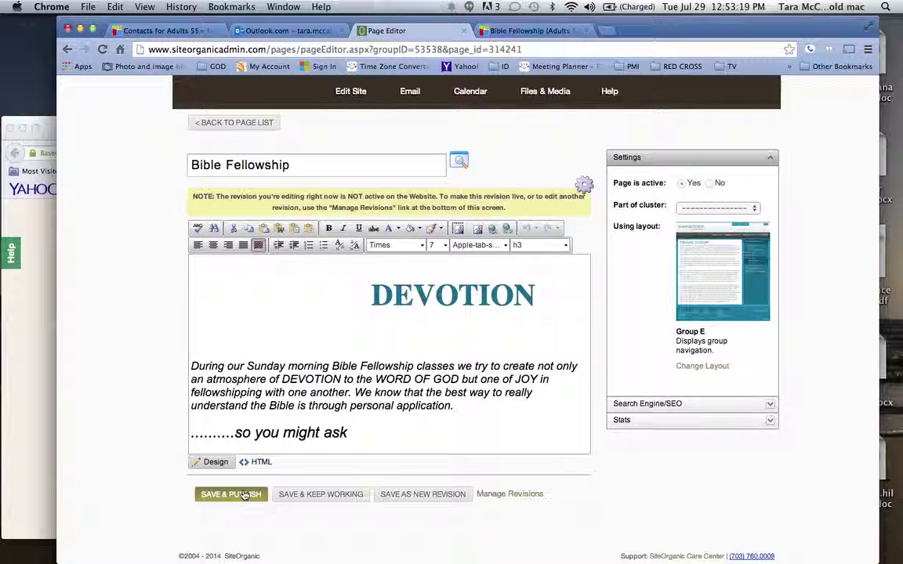
# Save and publish the Bible Fellowship edits as a new revision, then view the live page
pyautogui.click(247, 494)
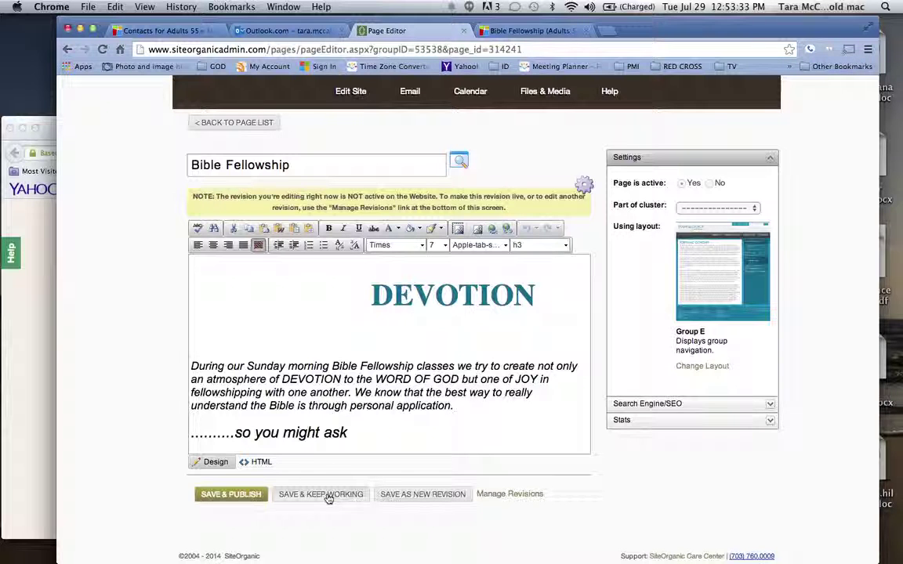
pyautogui.click(420, 497)
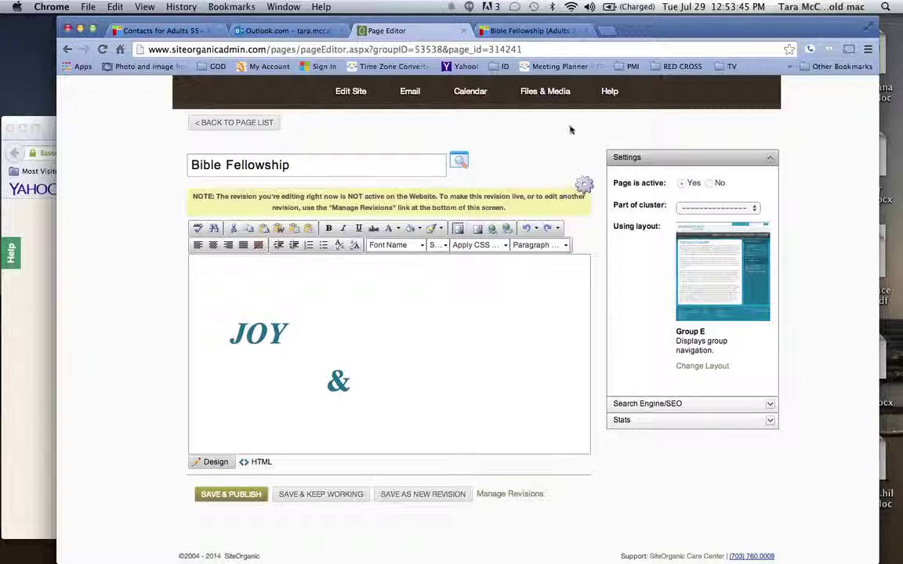
pyautogui.click(552, 32)
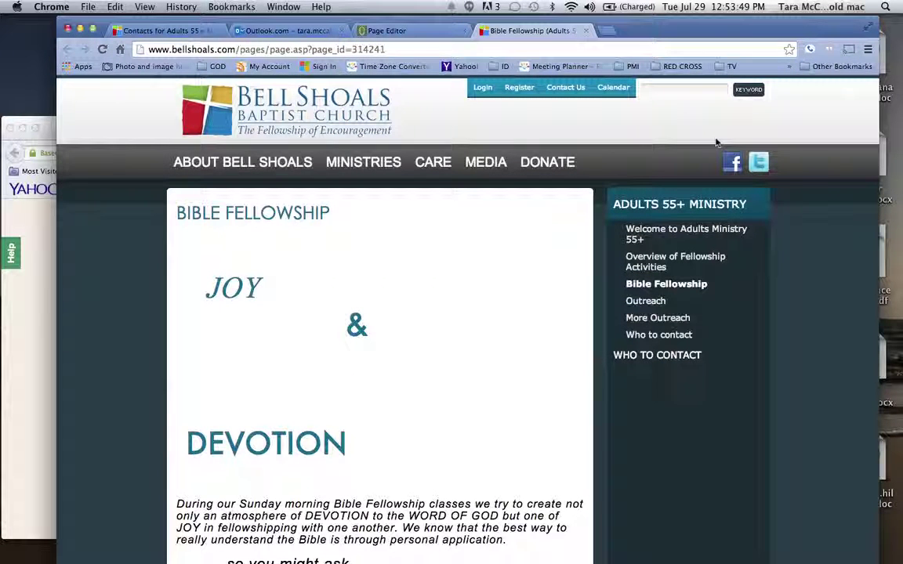
# Reload the live Bible Fellowship page to check DEVOTION, then close that page
pyautogui.click(103, 50)
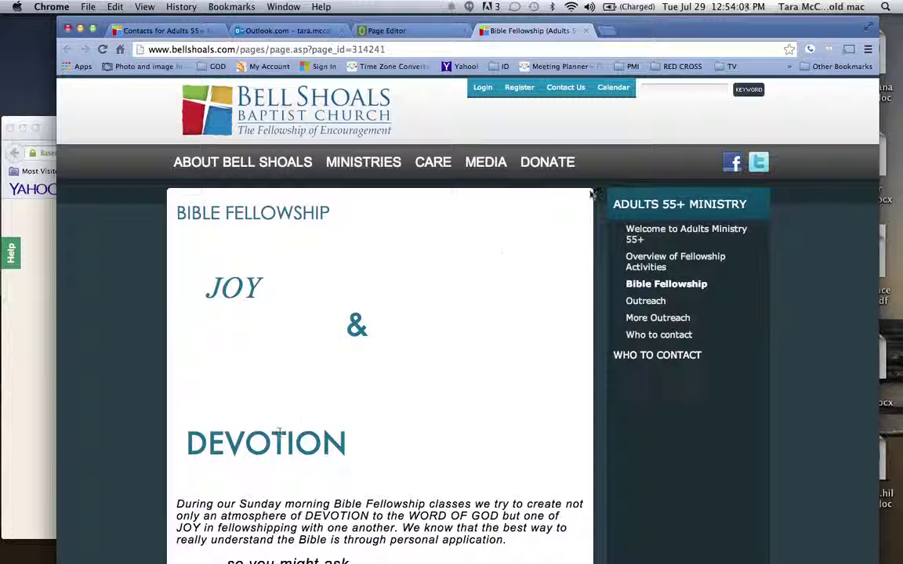
pyautogui.click(586, 32)
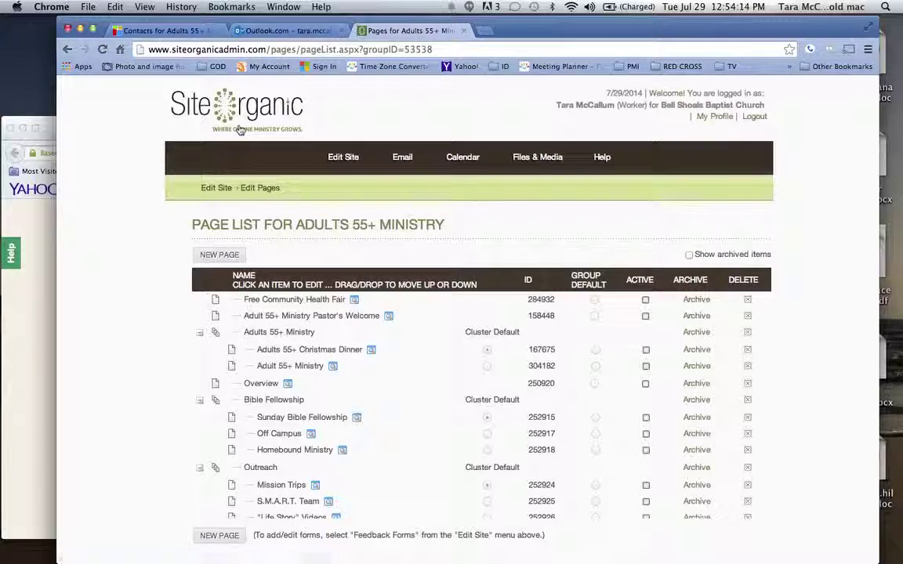
pyautogui.scroll(-1, 340, 372)
pyautogui.scroll(-5, 340, 372)
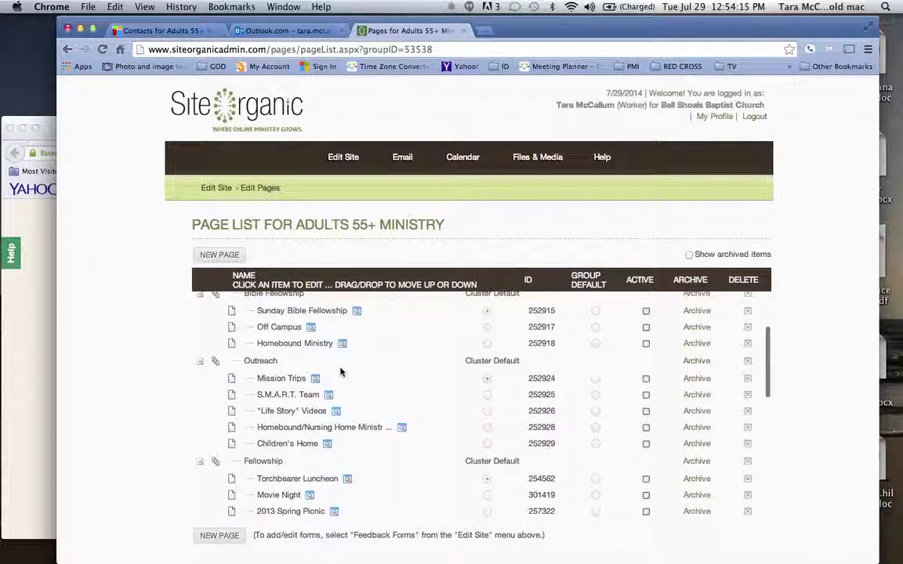
pyautogui.scroll(-5, 340, 372)
pyautogui.scroll(-3, 340, 372)
pyautogui.scroll(-2, 340, 373)
pyautogui.scroll(-5, 340, 370)
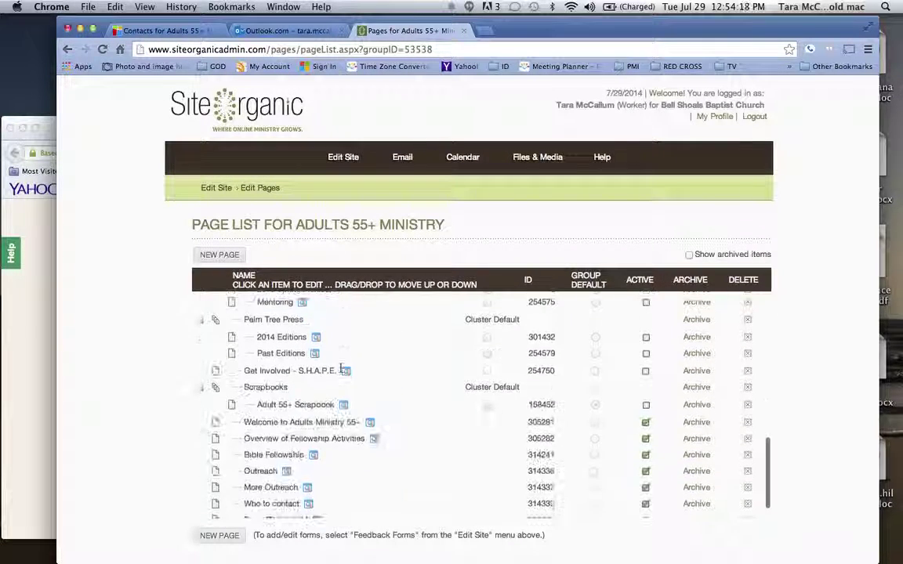
pyautogui.scroll(-2, 340, 371)
pyautogui.scroll(-3, 340, 371)
pyautogui.scroll(-2, 340, 372)
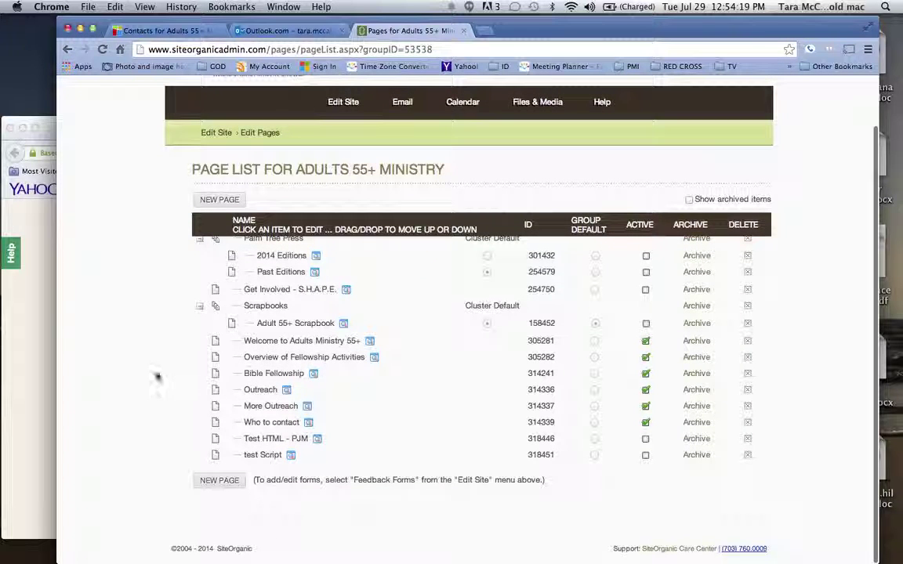